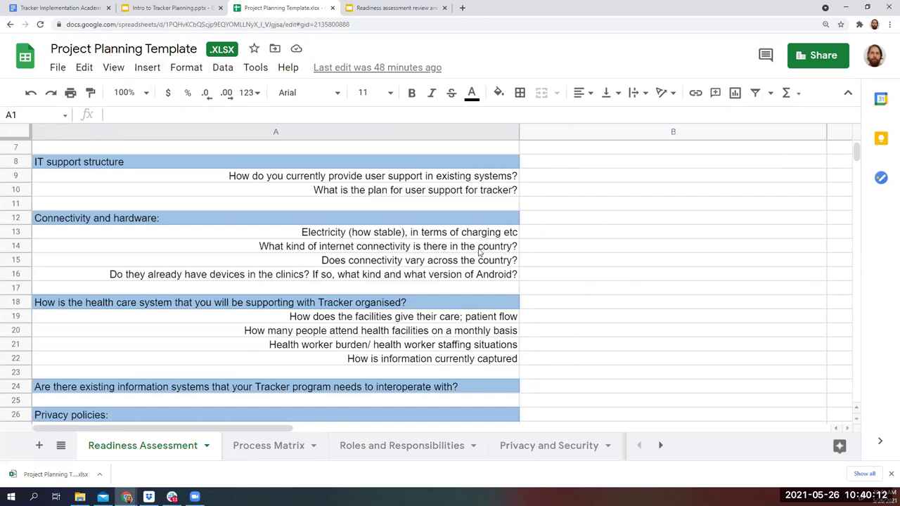
Review the Readiness Assessment sheet's questions, from the end goal of tracker adoption through privacy policies
scroll(479, 251, "up", 2)
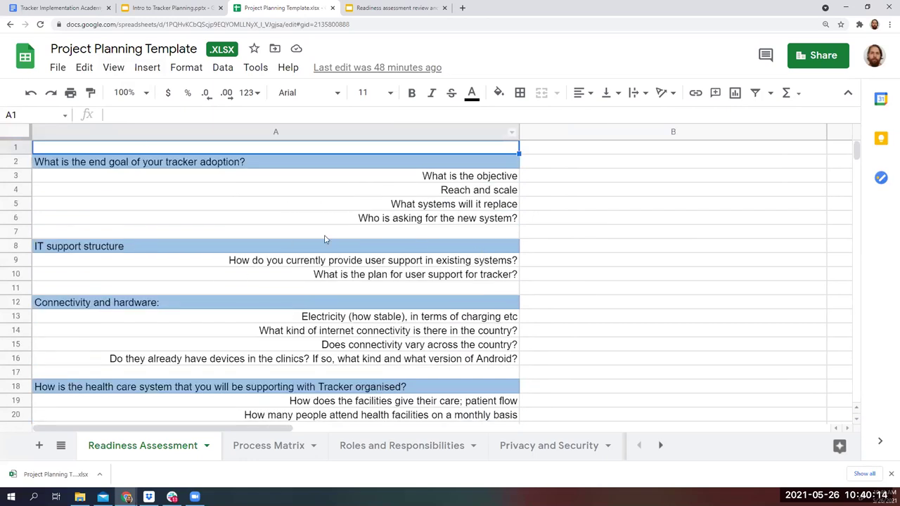
scroll(381, 210, "down", 1)
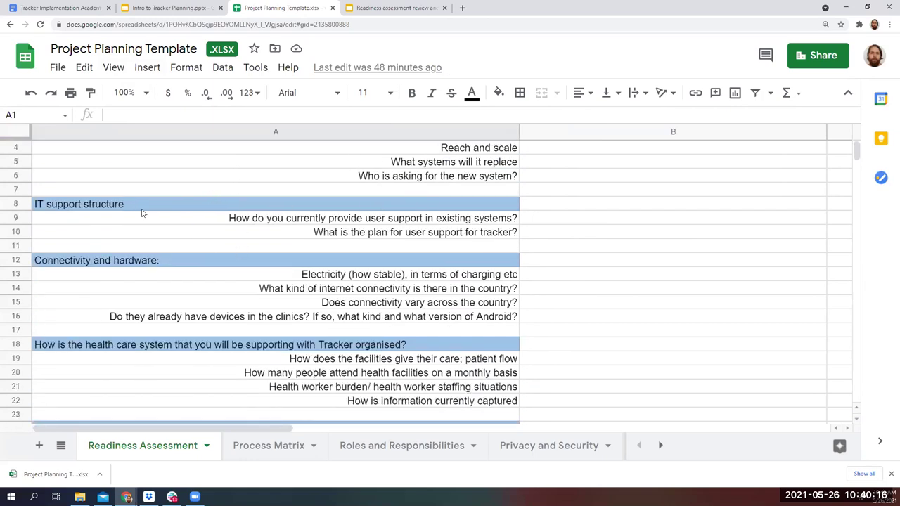
scroll(230, 241, "down", 2)
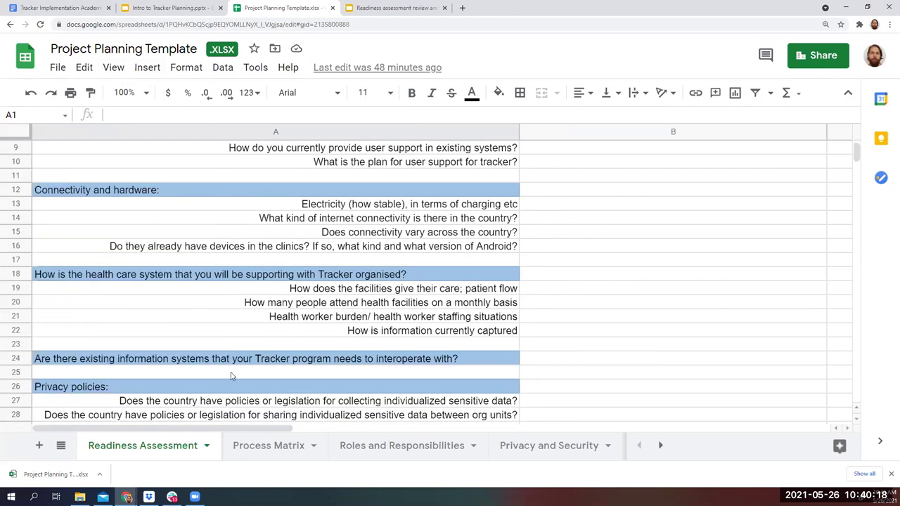
scroll(394, 241, "down", 1)
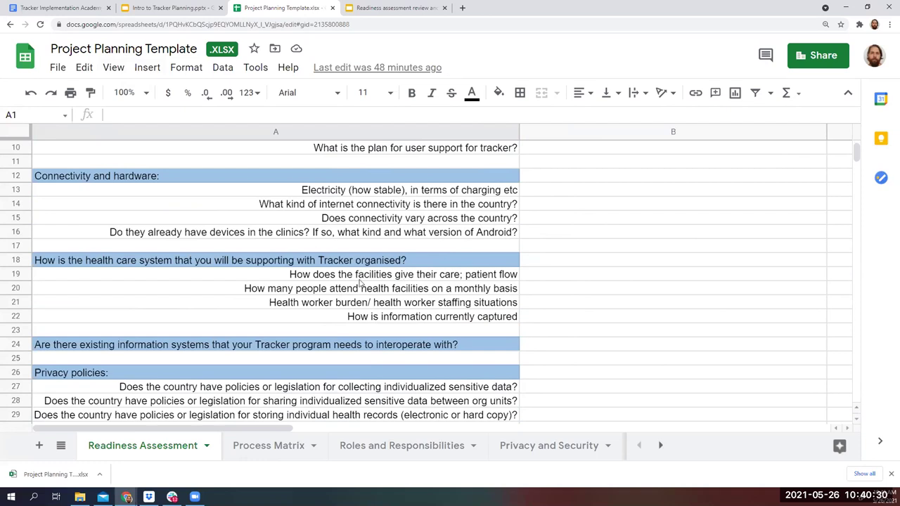
scroll(362, 284, "up", 3)
View the Process Matrix sheet and review the team roles listed in the Roles and Responsibilities sheet
left_click(289, 443)
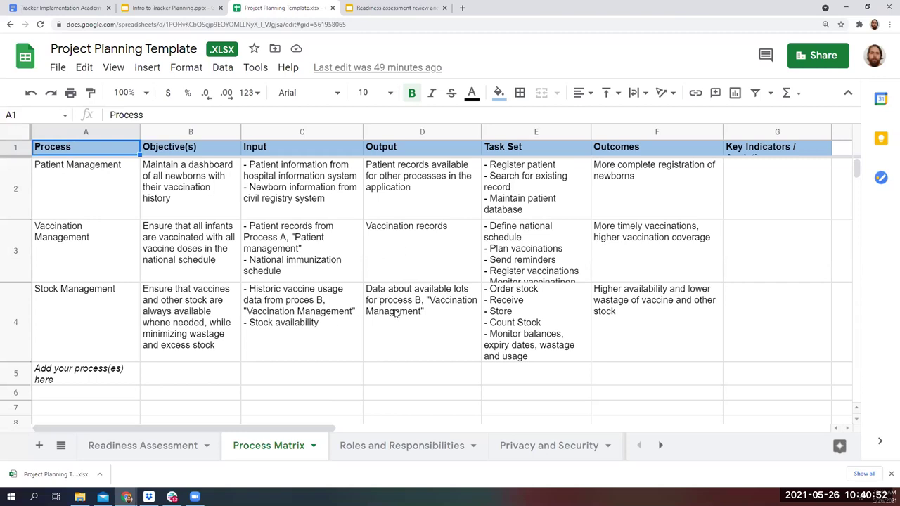
left_click(390, 450)
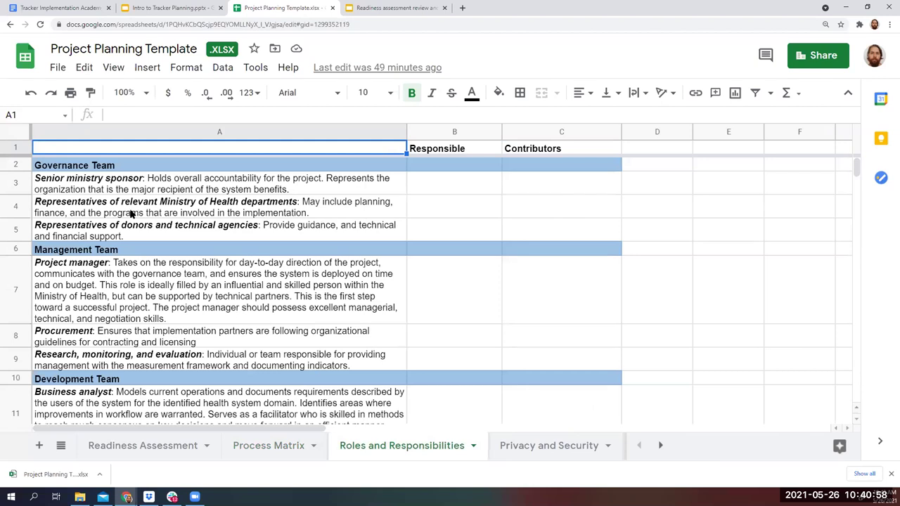
scroll(77, 280, "down", 2)
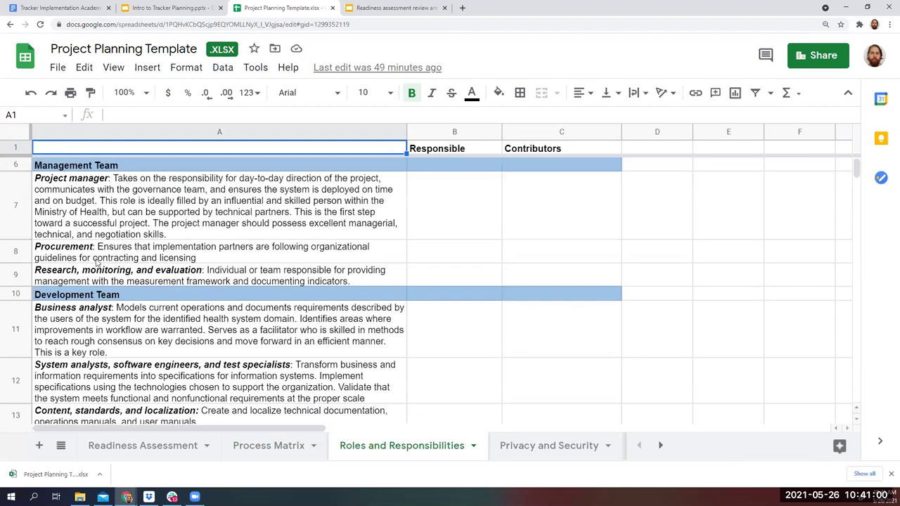
scroll(92, 344, "down", 4)
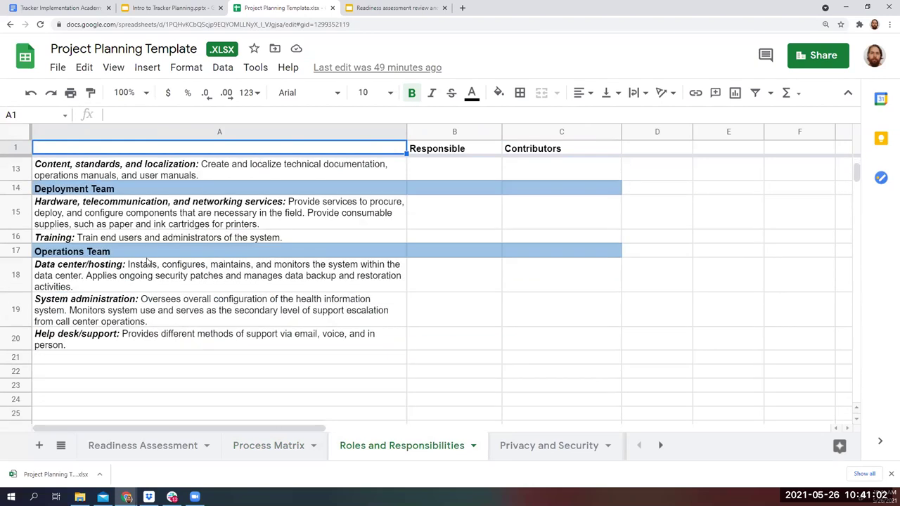
scroll(263, 342, "up", 1)
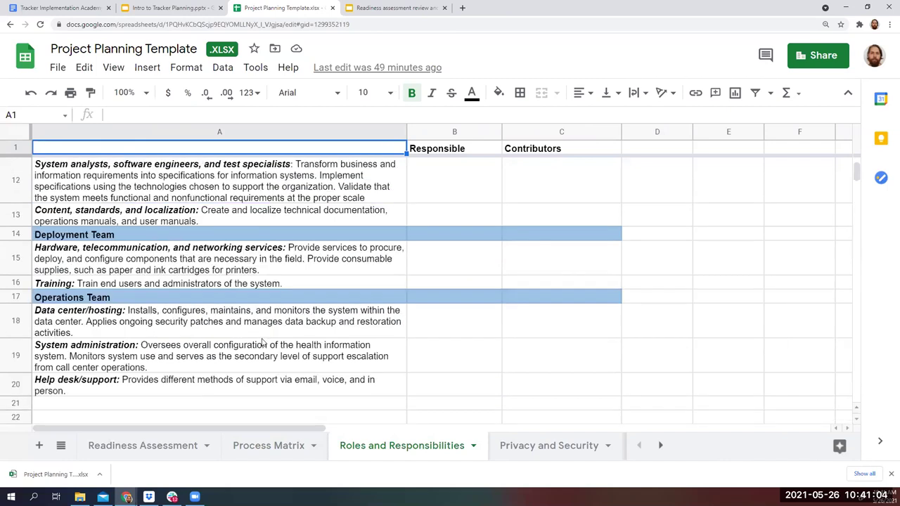
scroll(264, 342, "up", 5)
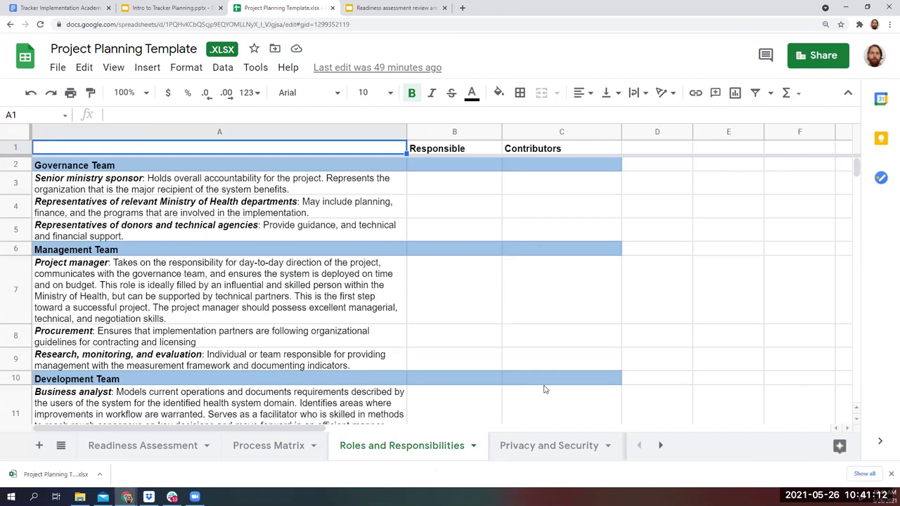
Review the principles in the Privacy and Security sheet, from lawfulness through storage limitation and consent
left_click(526, 445)
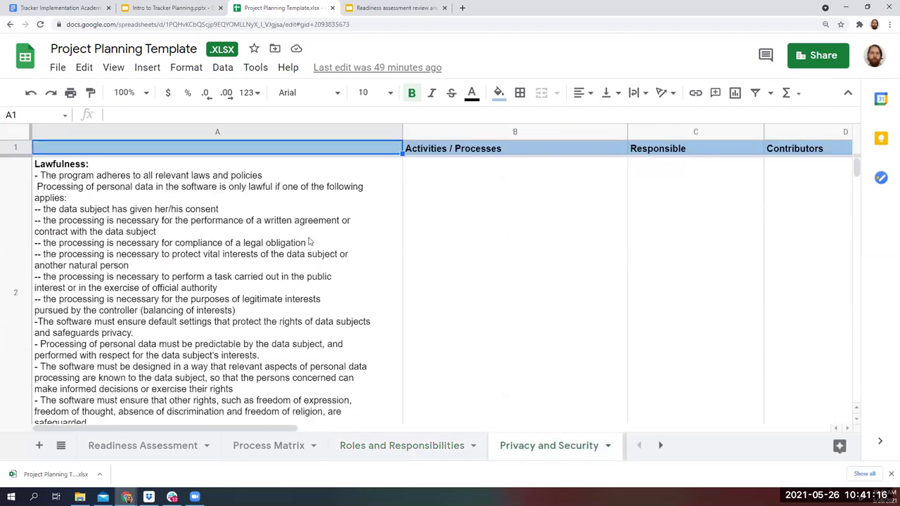
scroll(313, 331, "down", 8)
scroll(315, 342, "down", 5)
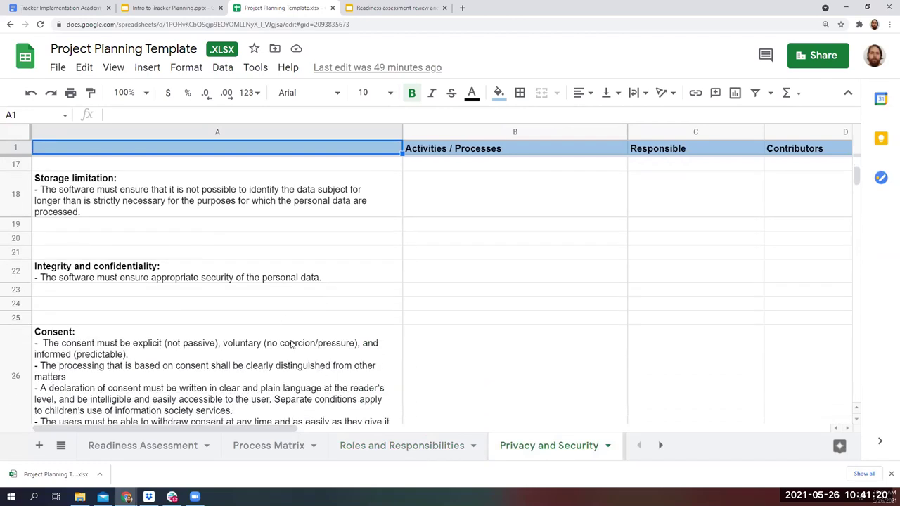
scroll(295, 348, "down", 3)
scroll(281, 373, "up", 5)
scroll(281, 366, "up", 6)
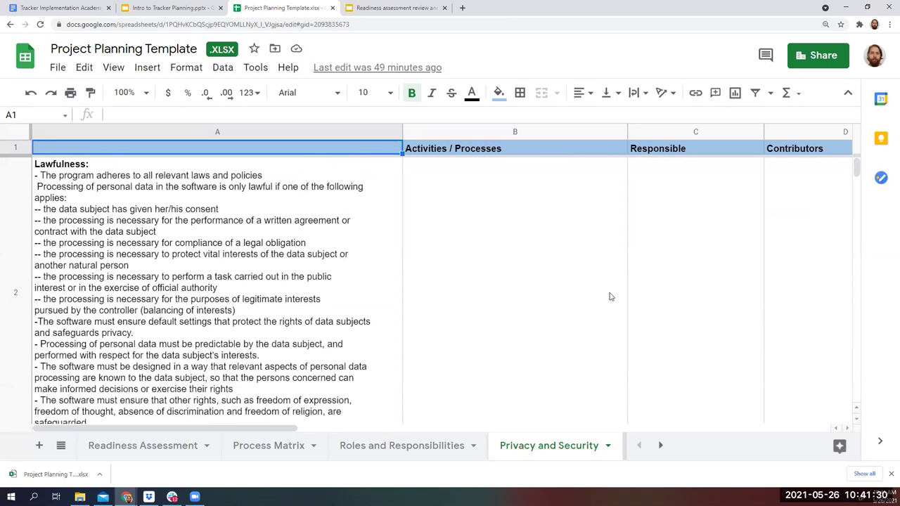
Show the Monitoring sheet and the Evaluation sheet of the planning template
left_click(659, 445)
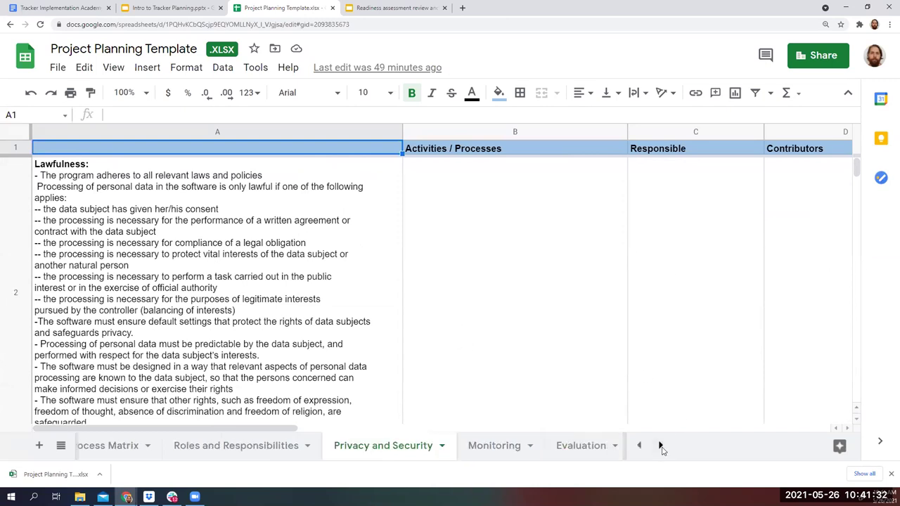
left_click(660, 445)
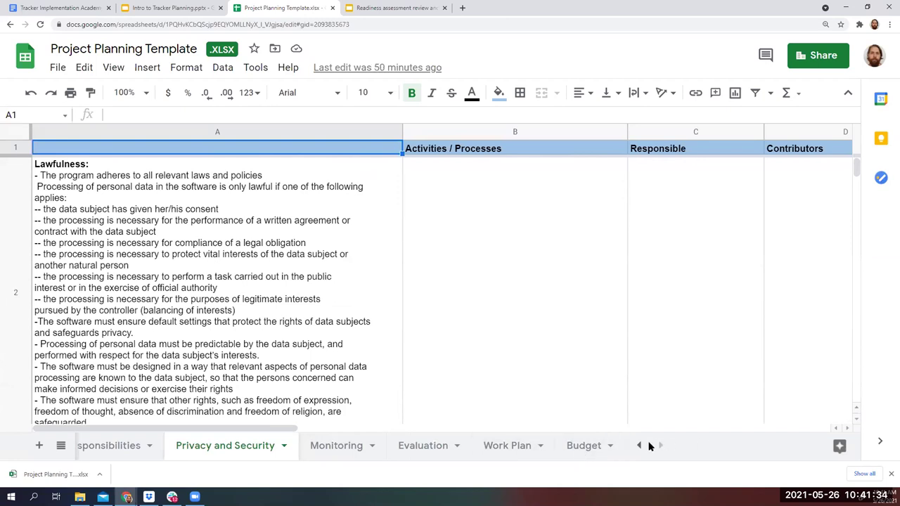
left_click(331, 450)
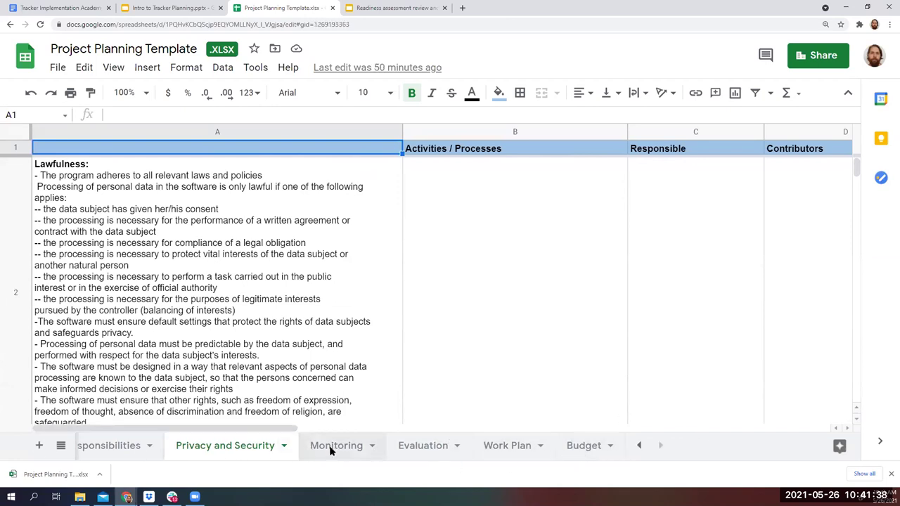
left_click(436, 452)
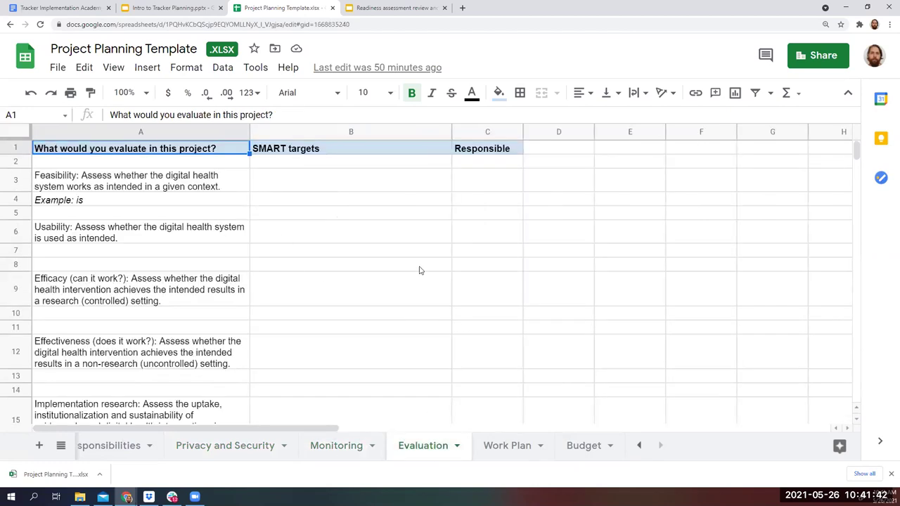
Examine the Work Plan sheet's activities from planning through development and deployment to the pilot phase
left_click(509, 449)
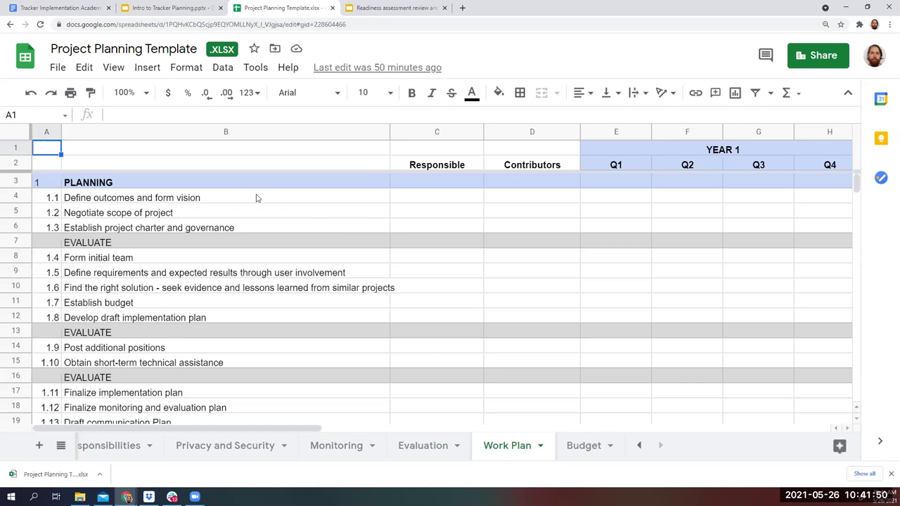
scroll(257, 196, "down", 5)
scroll(256, 195, "down", 6)
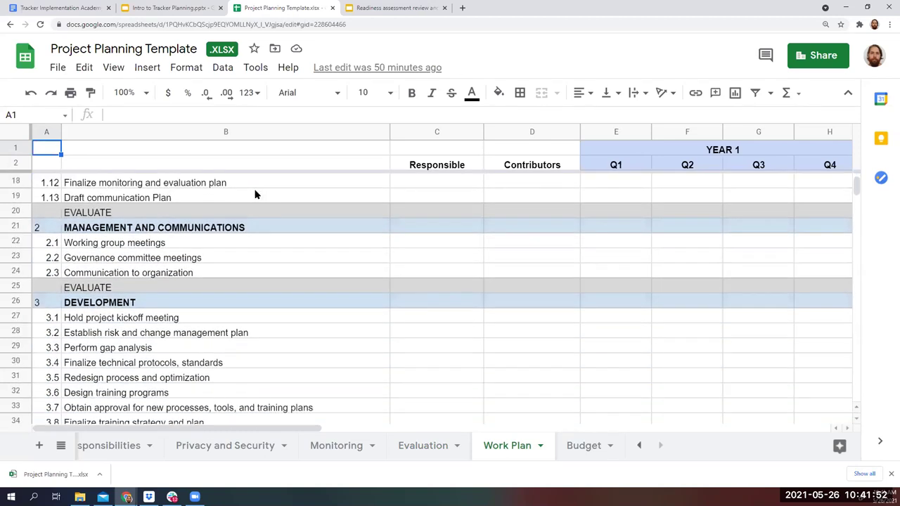
scroll(271, 272, "up", 3)
scroll(271, 272, "up", 2)
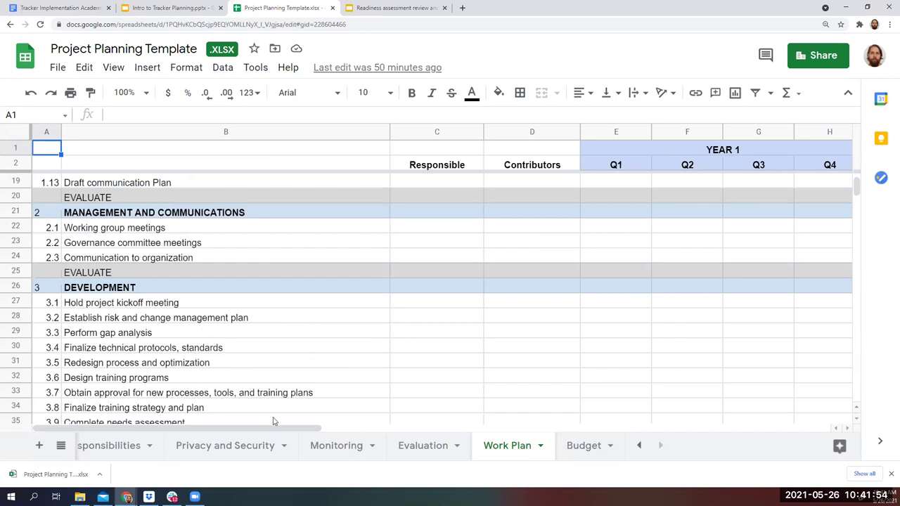
scroll(319, 338, "down", 5)
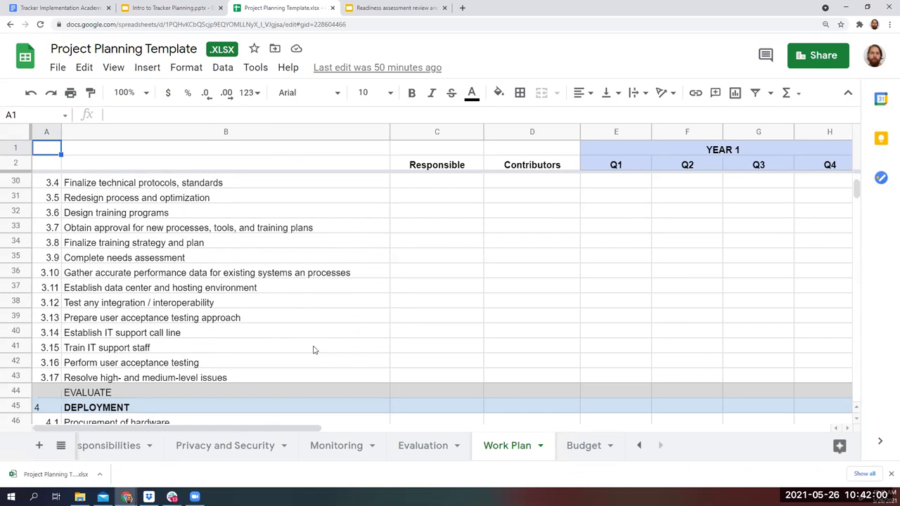
left_click_drag(322, 431, 295, 433)
scroll(275, 292, "down", 3)
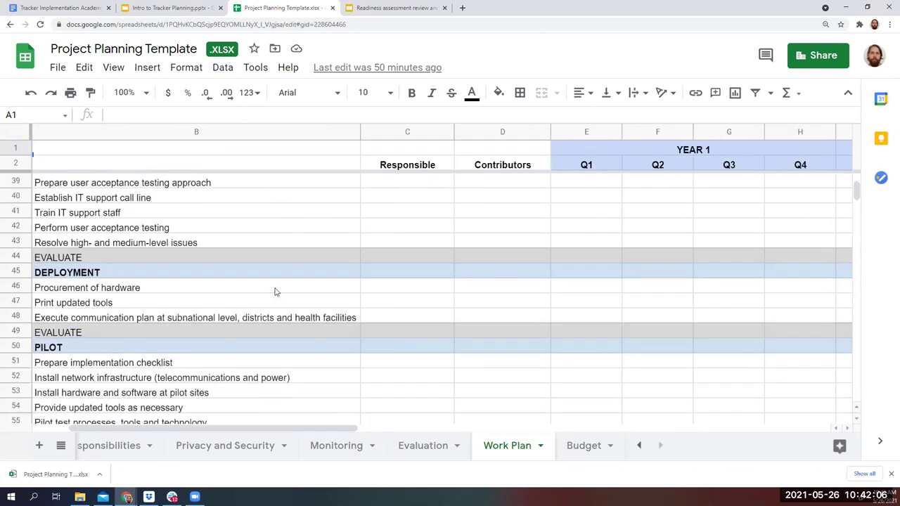
scroll(275, 292, "down", 2)
View the Budget sheet's categories, activities and costs, and bring the first sheets' names back within reach
left_click(584, 447)
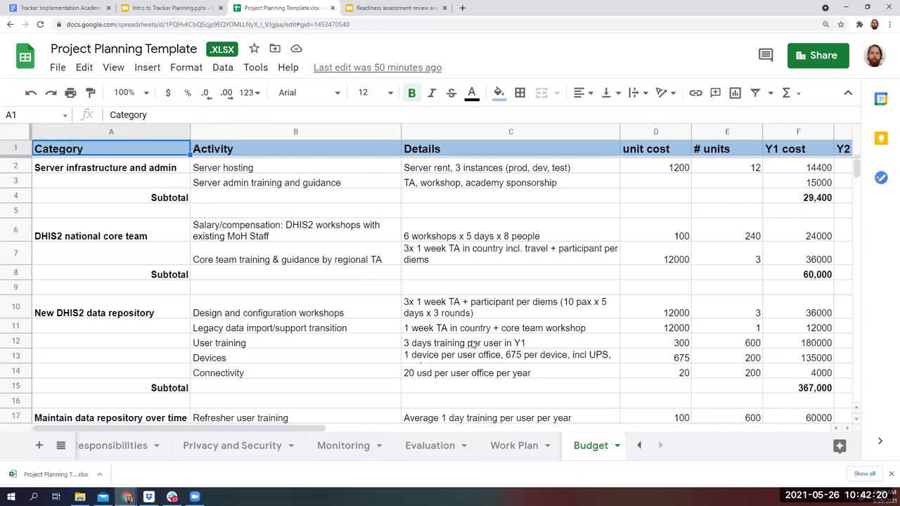
left_click(643, 448)
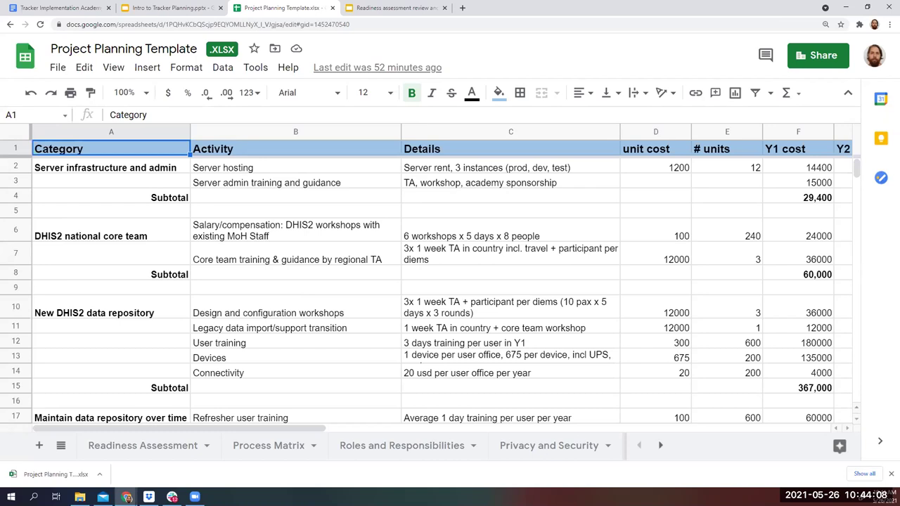
Check the Day 2 sessions in the Participant Agenda document and return to the template's Readiness Assessment sheet
left_click(59, 8)
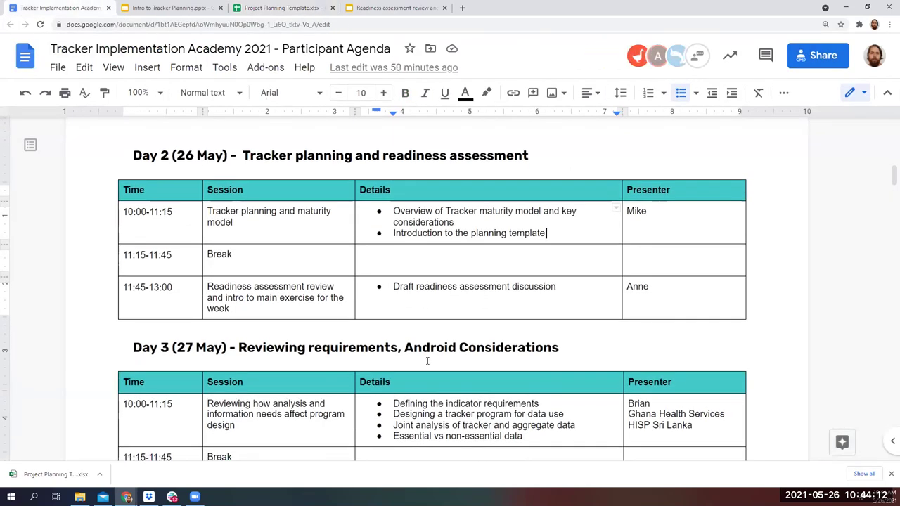
scroll(373, 267, "down", 1)
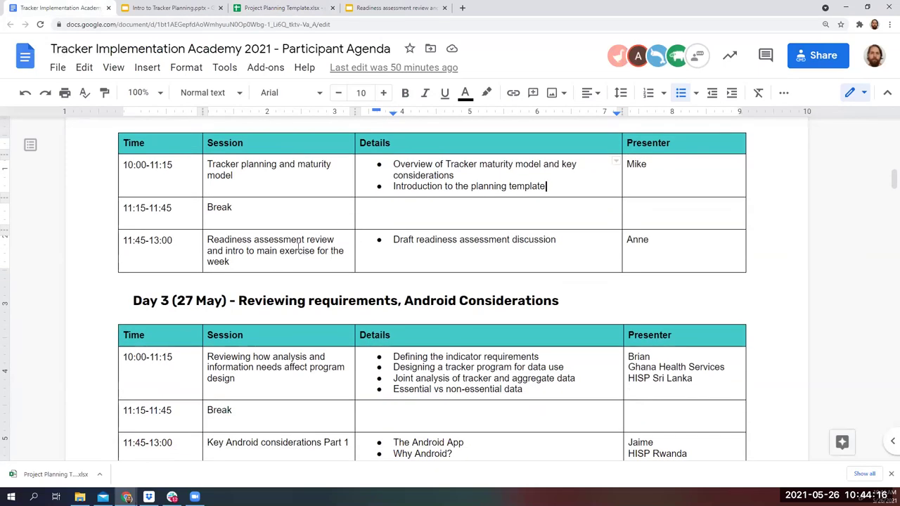
left_click(281, 7)
left_click(146, 444)
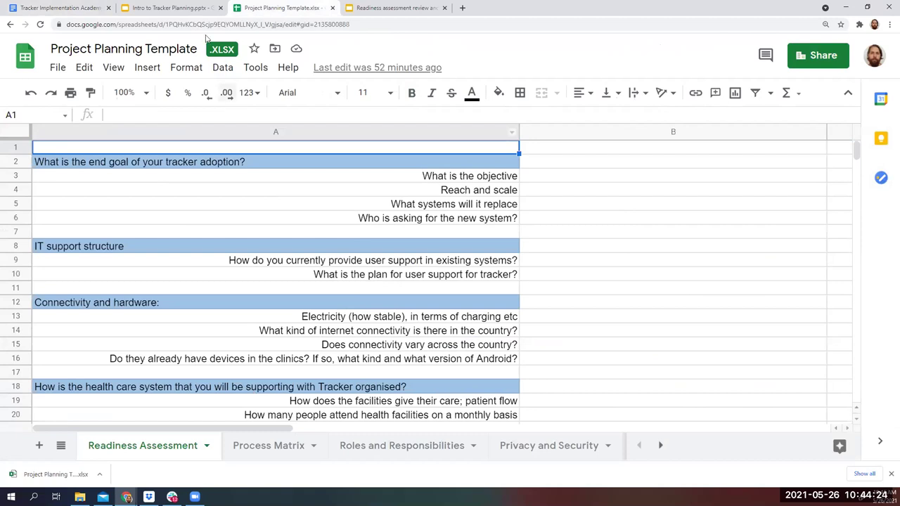
Review the Participant Agenda document's session tables from Day 3 through Day 7, including the optional planning template sessions
left_click(63, 8)
scroll(226, 234, "down", 3)
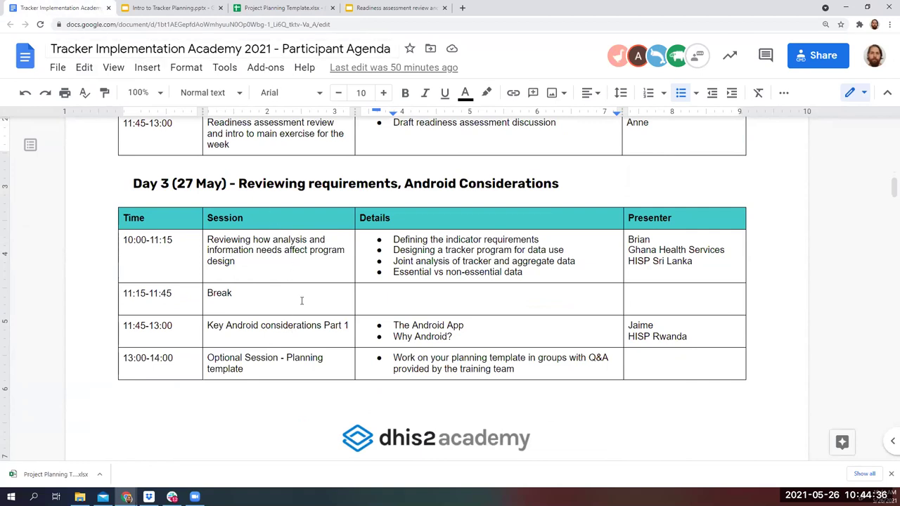
scroll(301, 301, "down", 6)
scroll(295, 360, "down", 6)
scroll(295, 361, "down", 3)
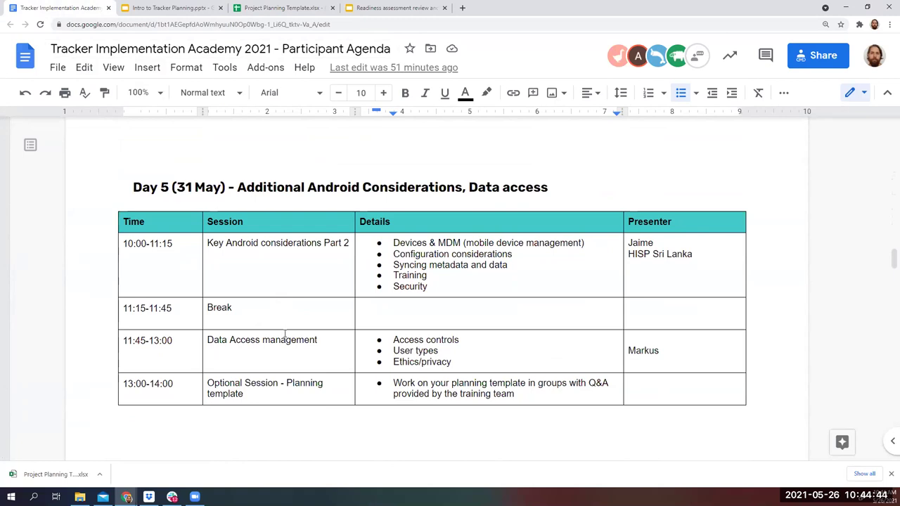
scroll(285, 334, "down", 8)
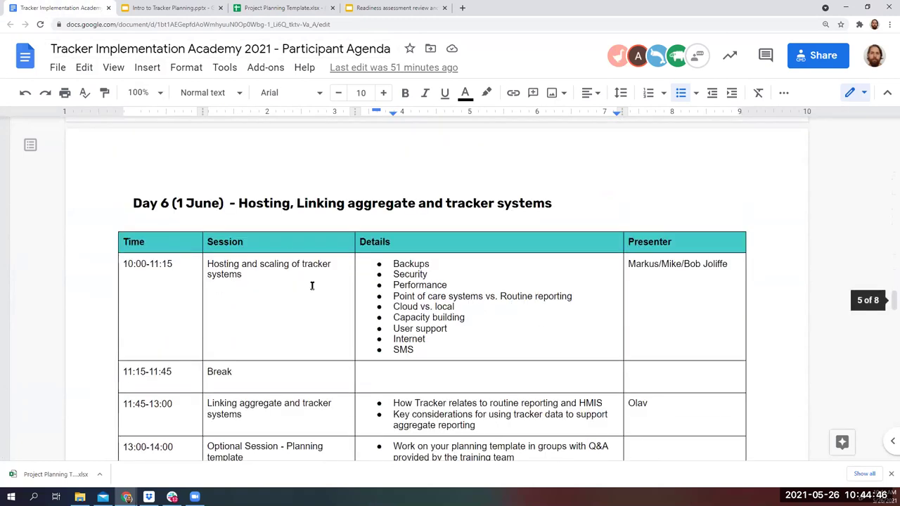
scroll(274, 330, "down", 3)
scroll(255, 356, "down", 10)
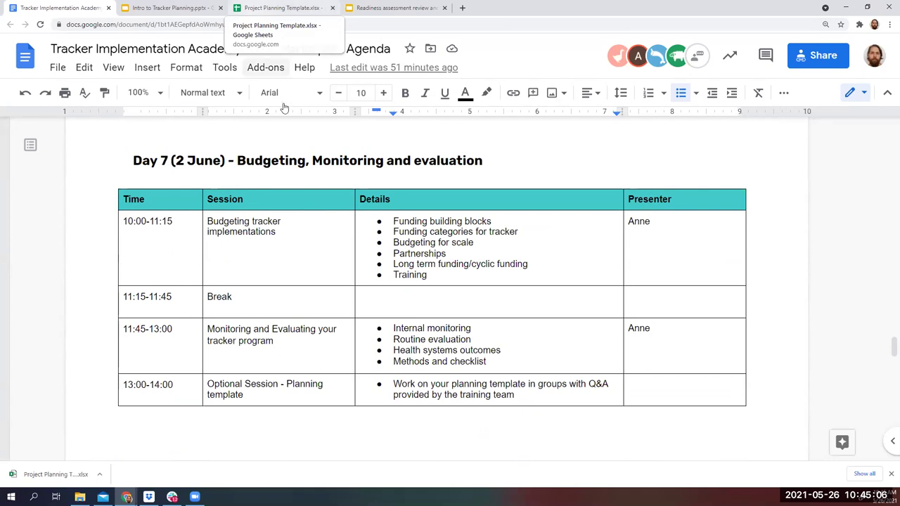
Go back up through the agenda from Day 7 to the Day 5 sessions
scroll(288, 234, "up", 6)
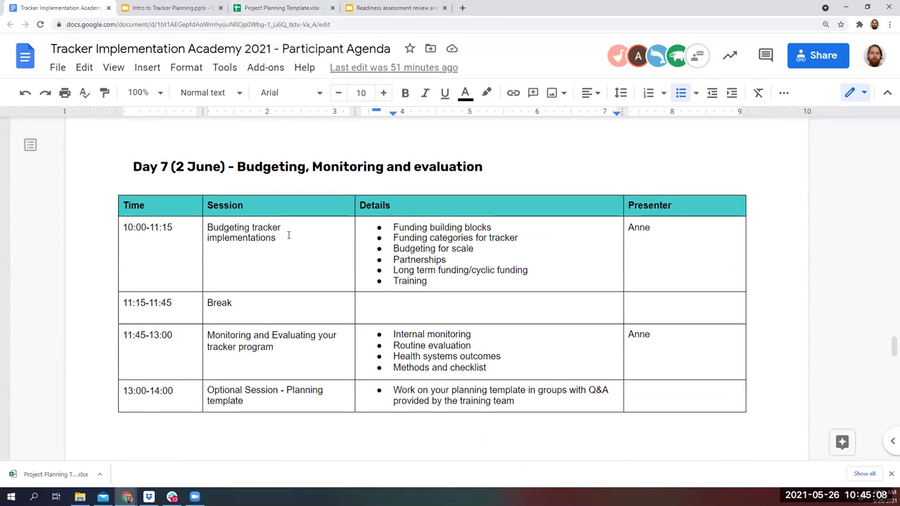
scroll(288, 245, "up", 3)
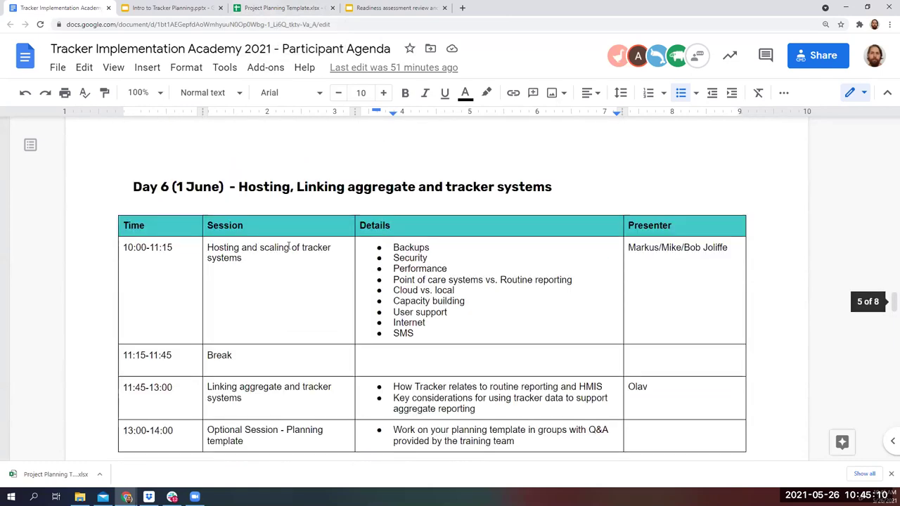
scroll(288, 245, "up", 2)
scroll(288, 245, "up", 10)
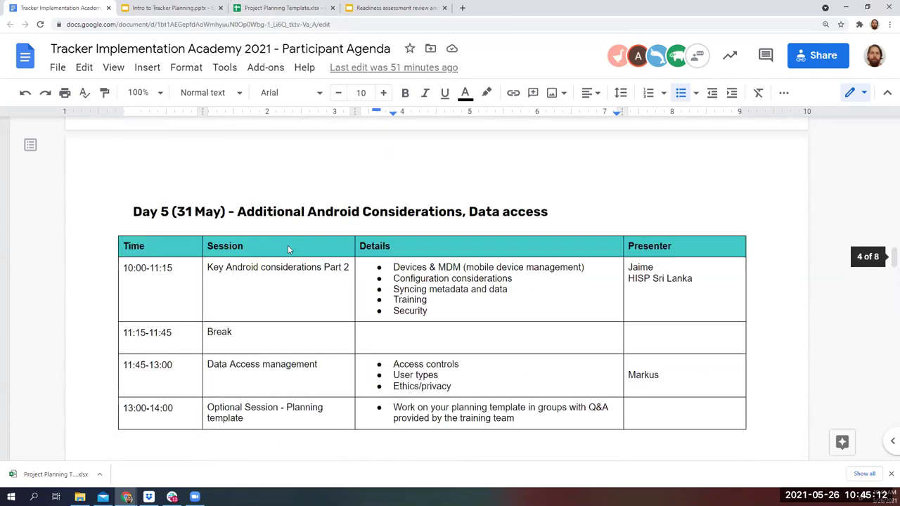